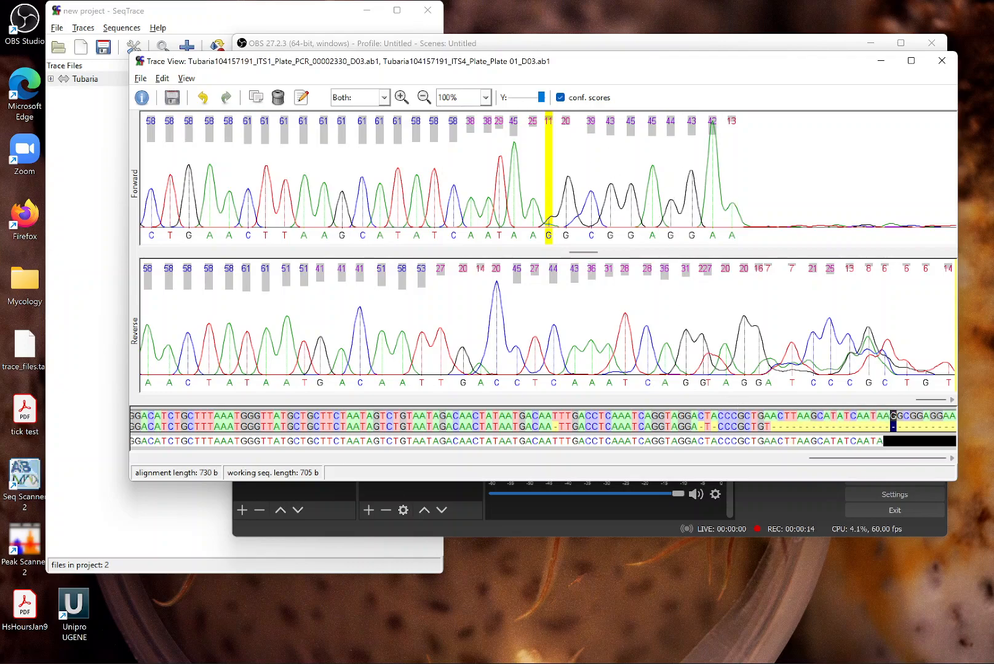
Examine bases near the end of the alignment in the forward and reverse traces and look over the whole working sequence
click(715, 431)
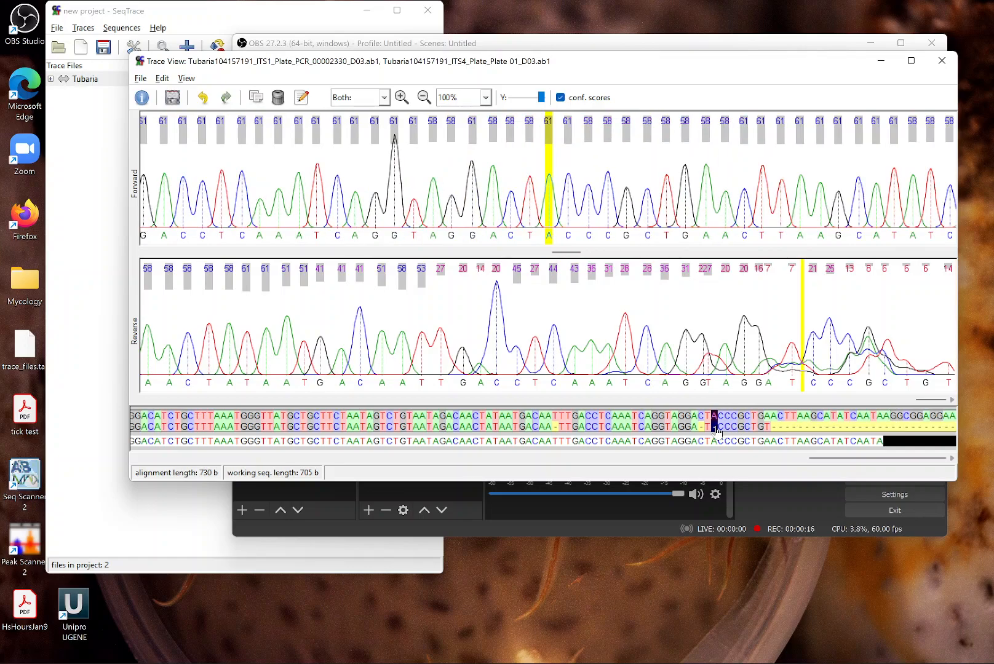
click(694, 429)
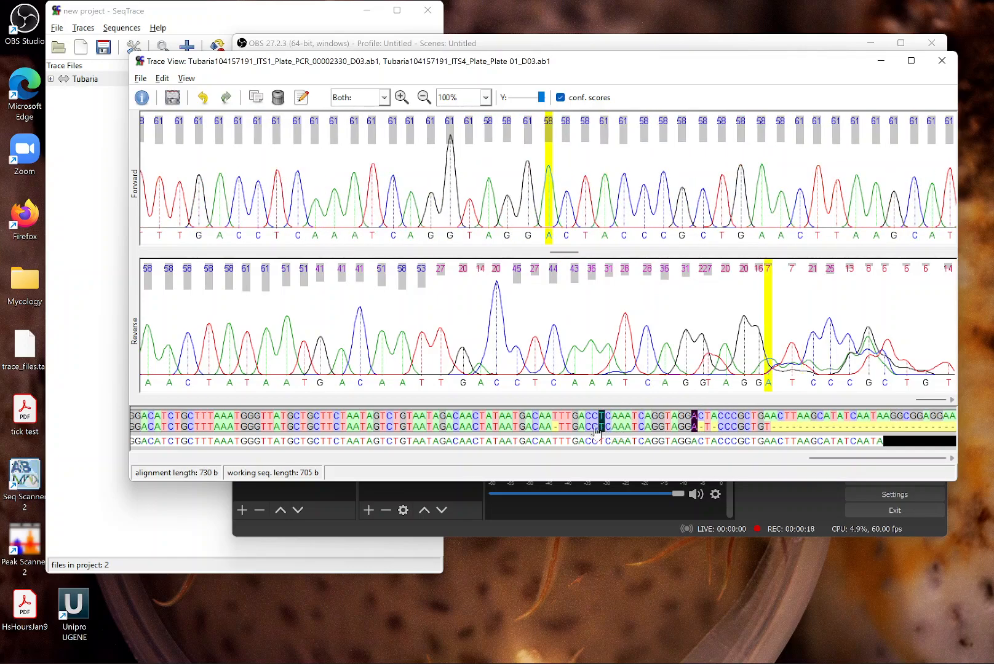
drag(877, 458, 191, 466)
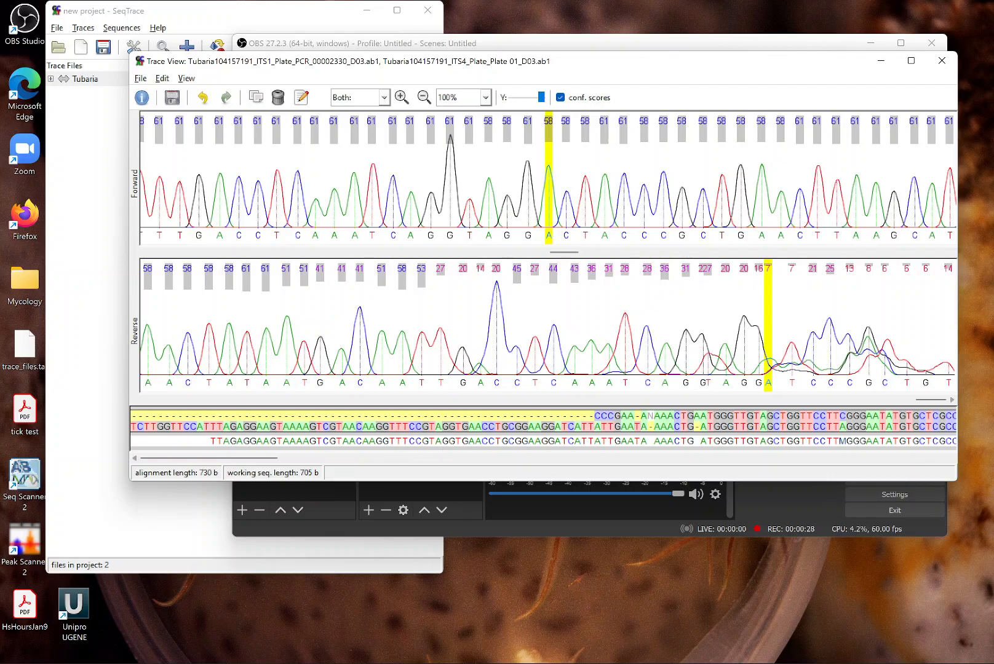
drag(239, 458, 919, 462)
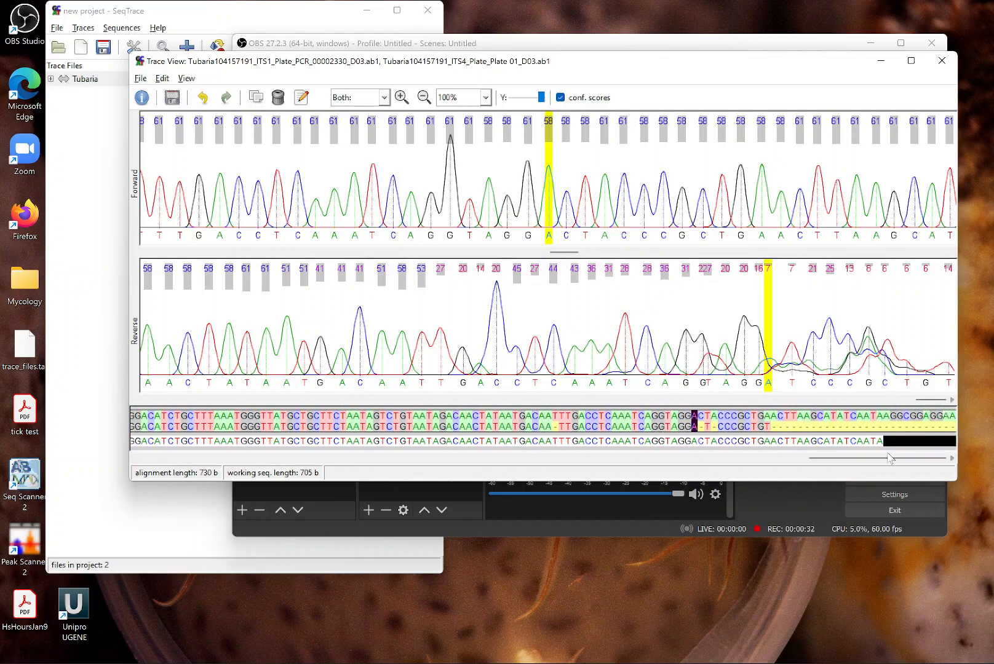
drag(871, 459, 575, 458)
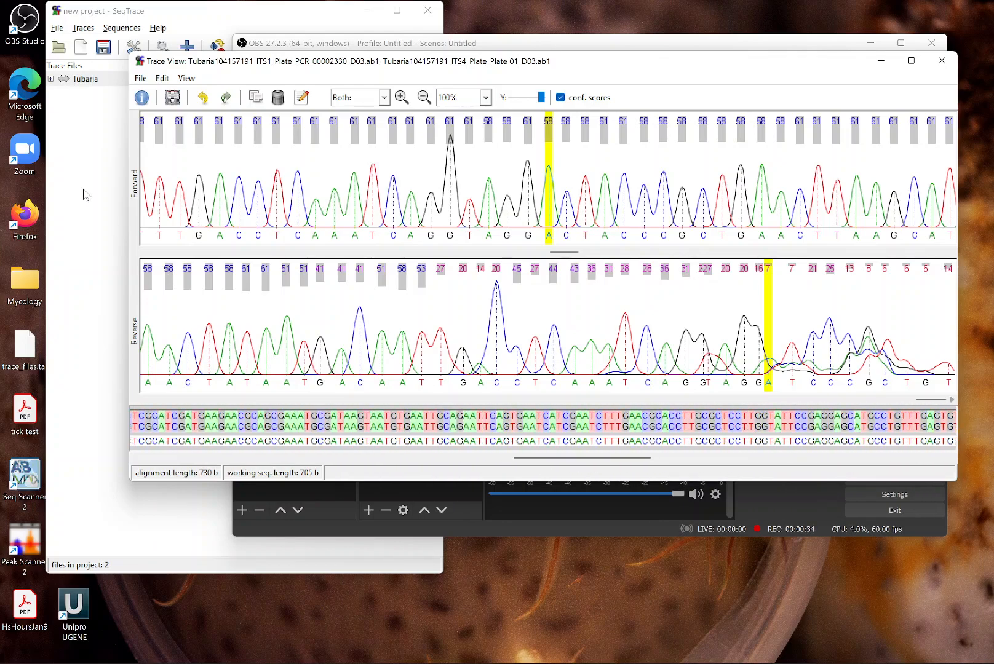
Start exporting the working sequence and choose the Contigs folder inside SOMA1 2.22.22 as its destination
click(137, 80)
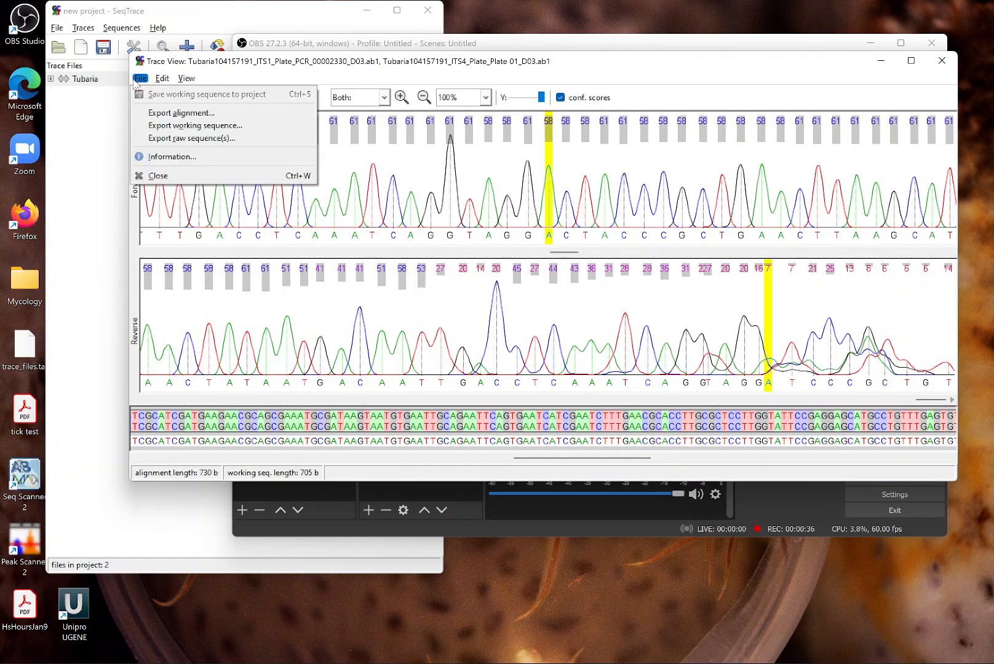
click(179, 139)
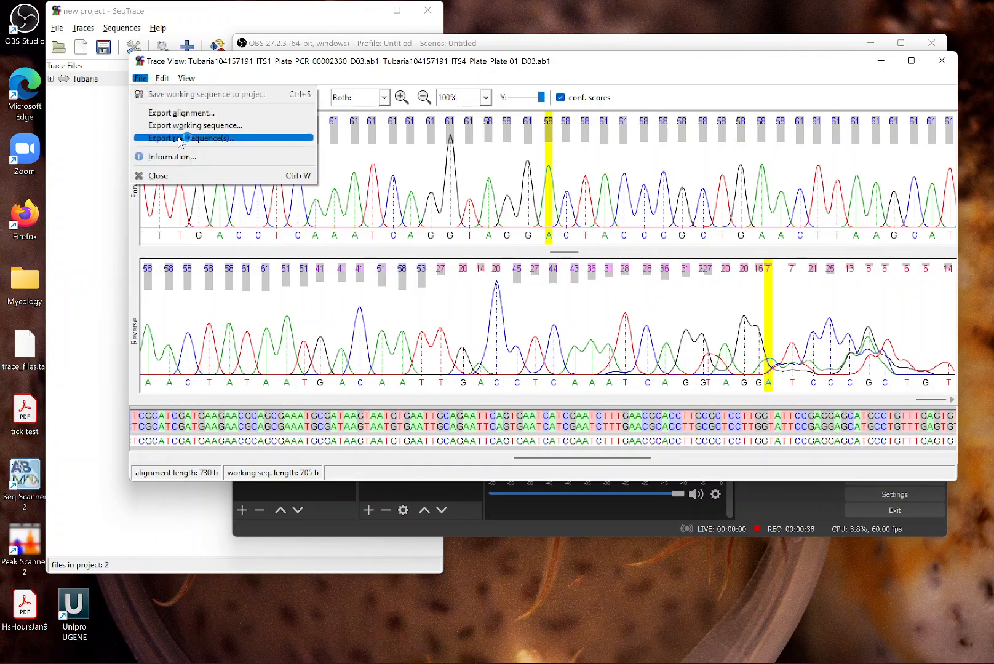
click(185, 126)
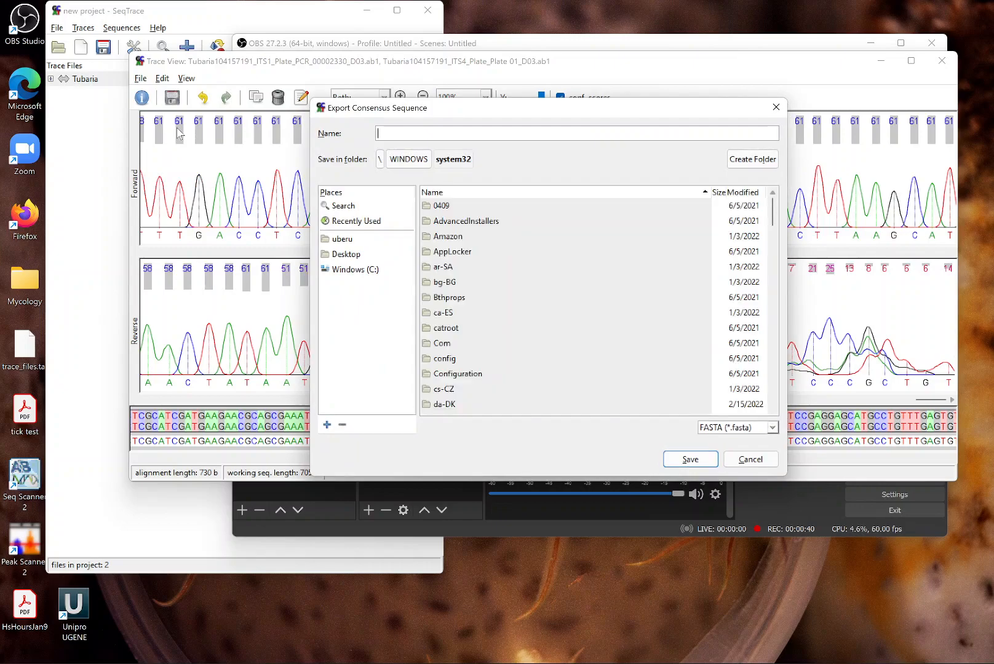
click(371, 223)
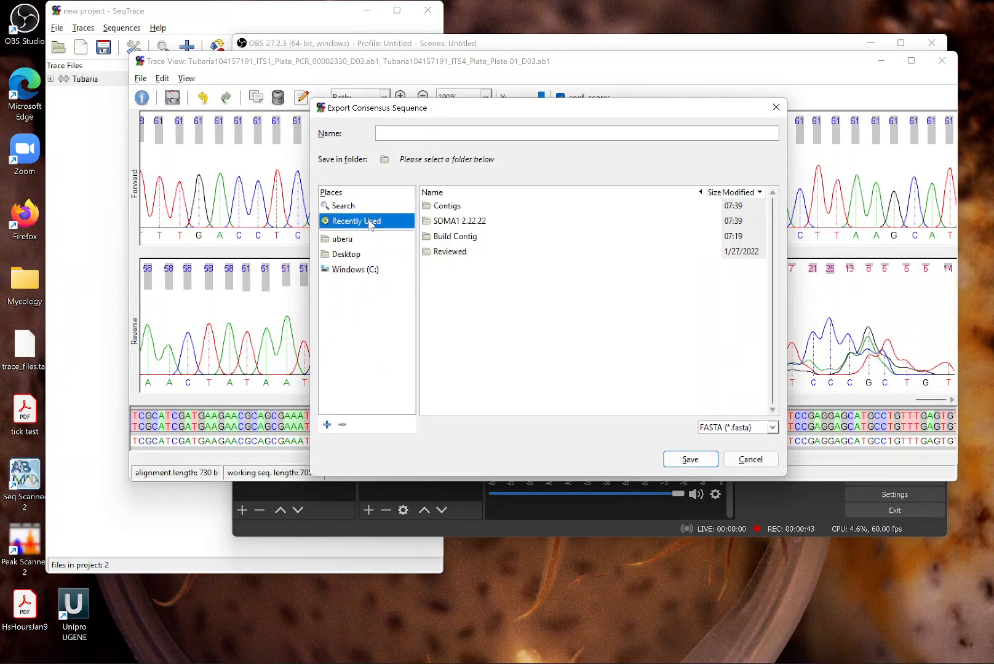
click(458, 208)
click(624, 161)
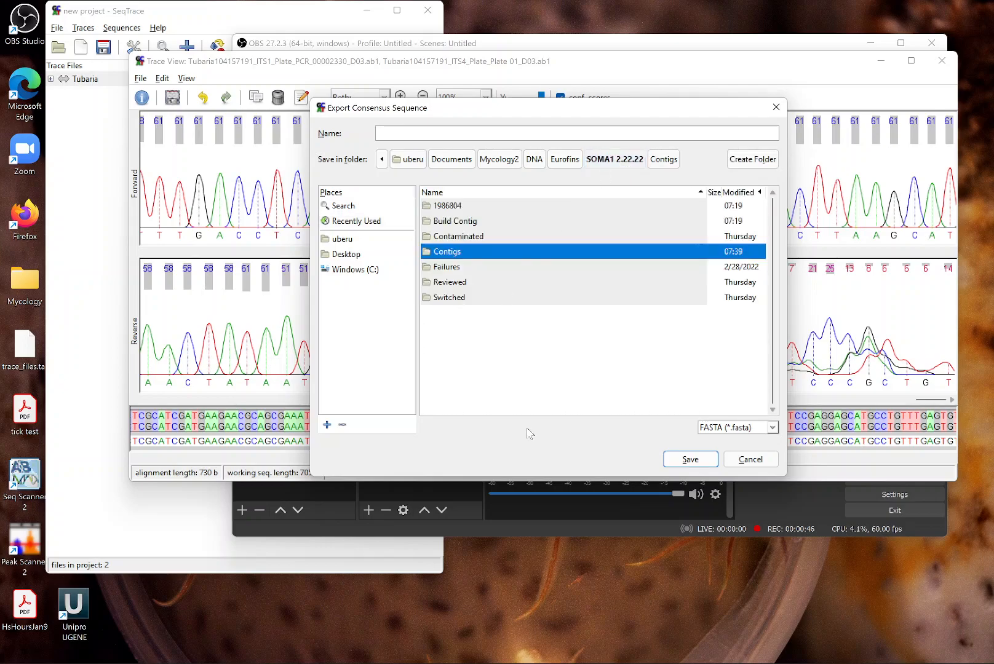
double_click(458, 255)
Name the exported consensus sequence Tubaria104157191, set its format to plain text (*.txt), and save it
right_click(559, 206)
click(804, 491)
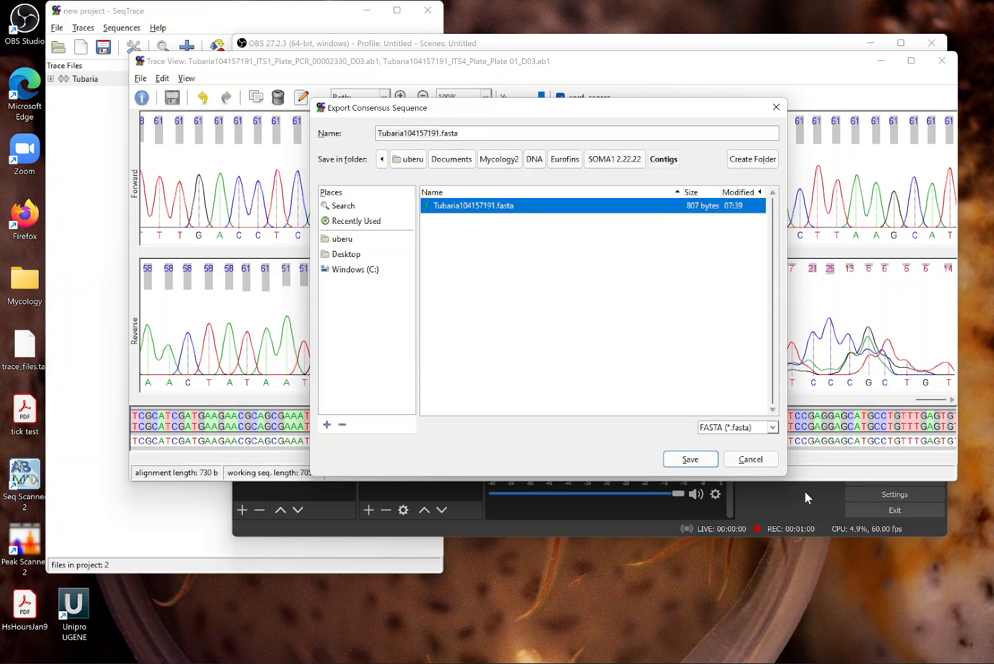
click(740, 429)
click(741, 458)
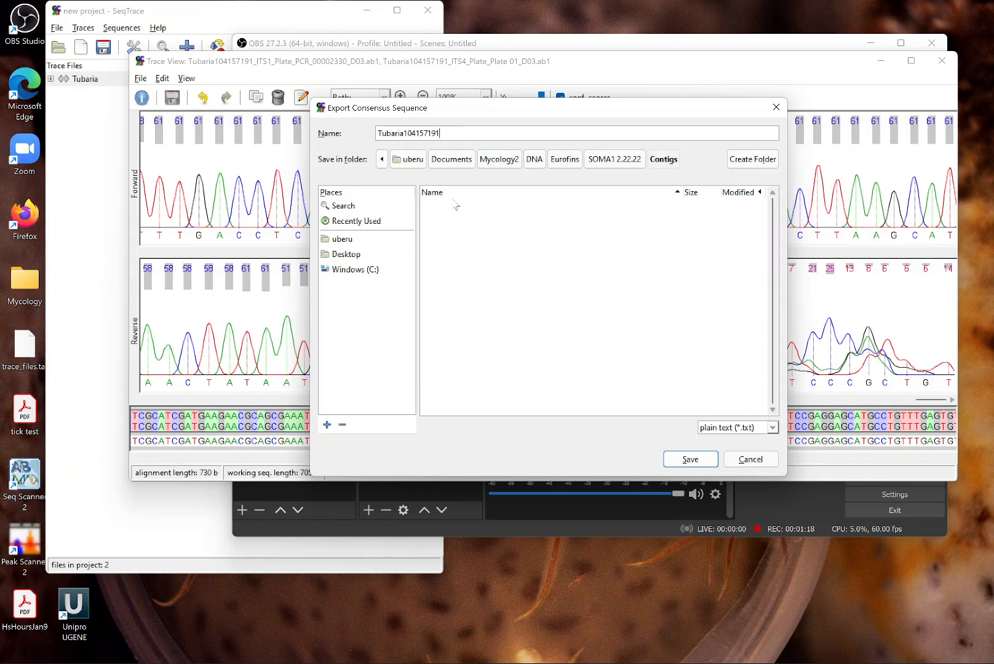
click(690, 460)
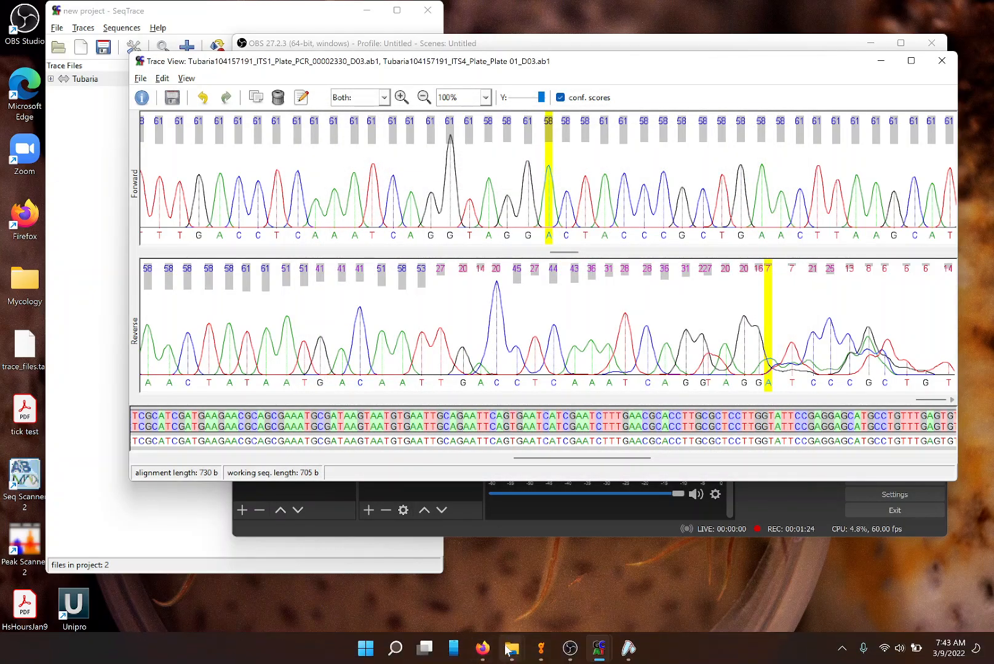
In File Explorer, open the exported Tubaria104157191 text document from the Contigs folder
mouse_move(511, 648)
click(443, 530)
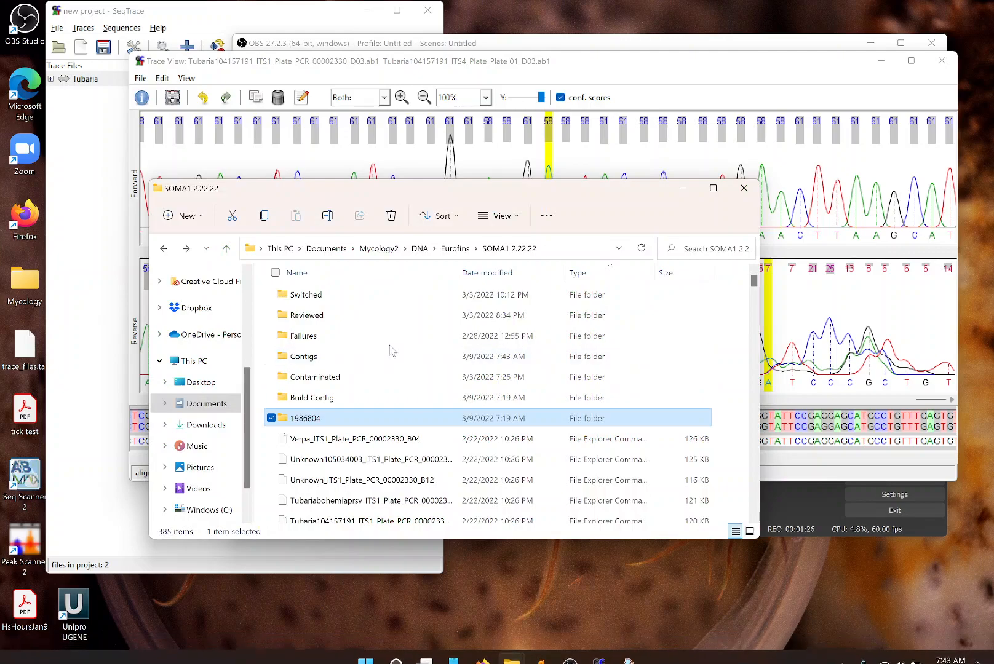
double_click(340, 398)
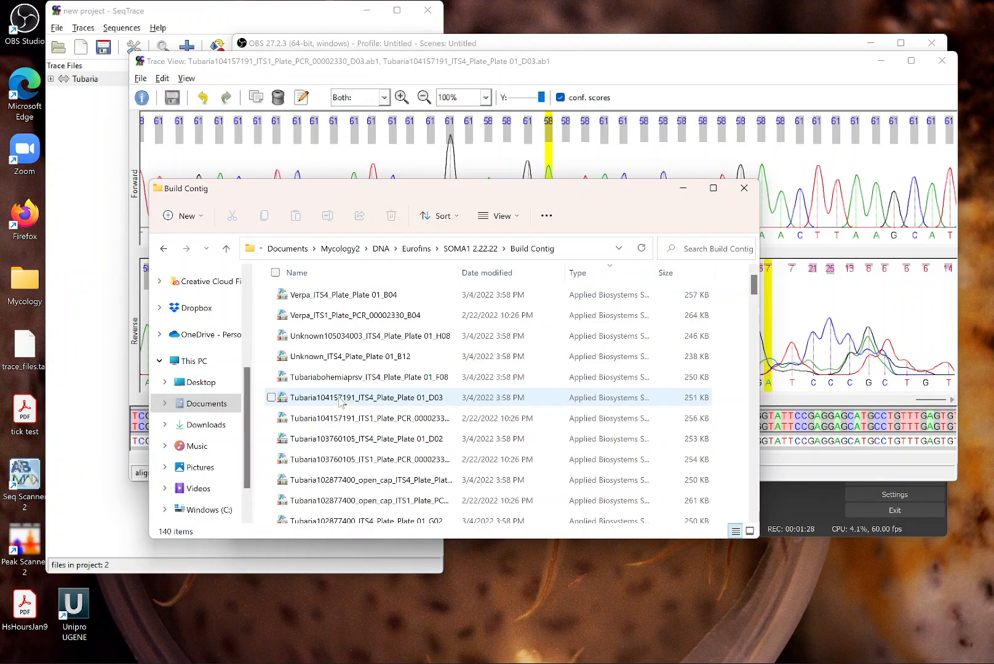
click(163, 249)
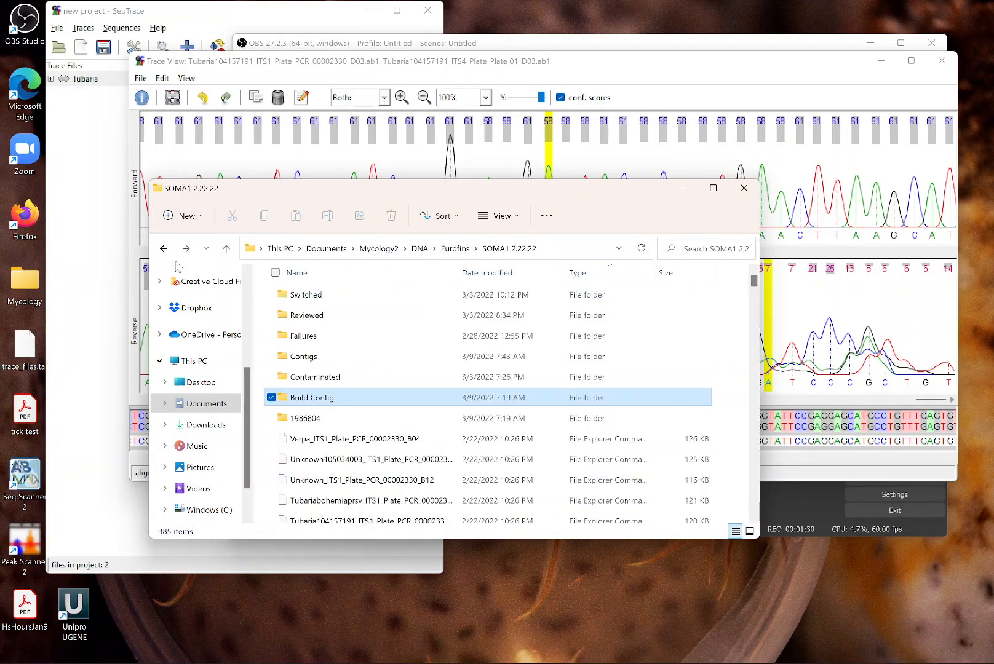
double_click(312, 357)
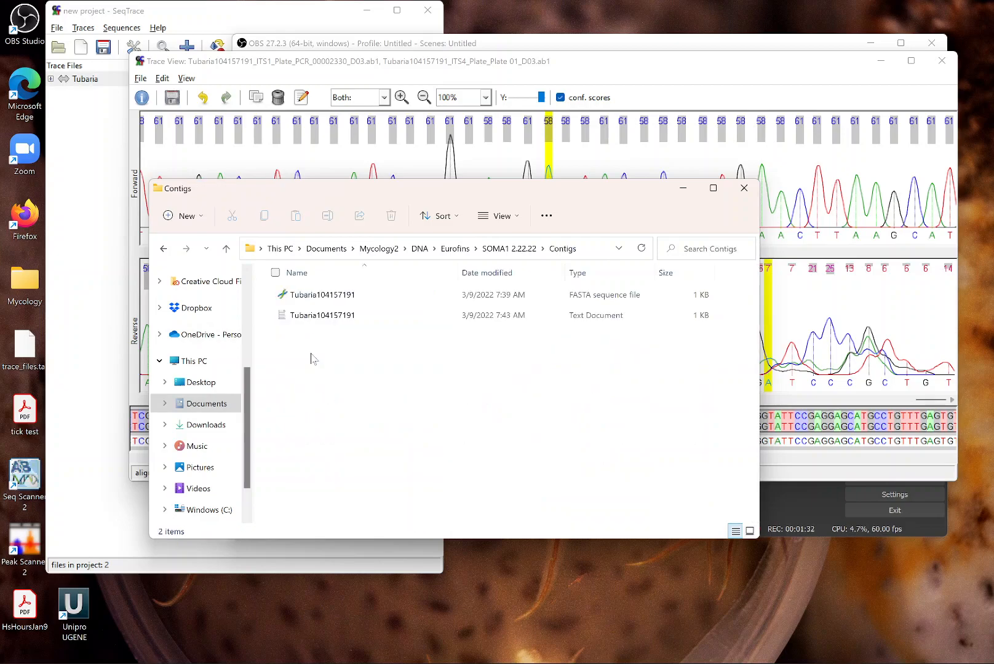
click(315, 321)
double_click(316, 320)
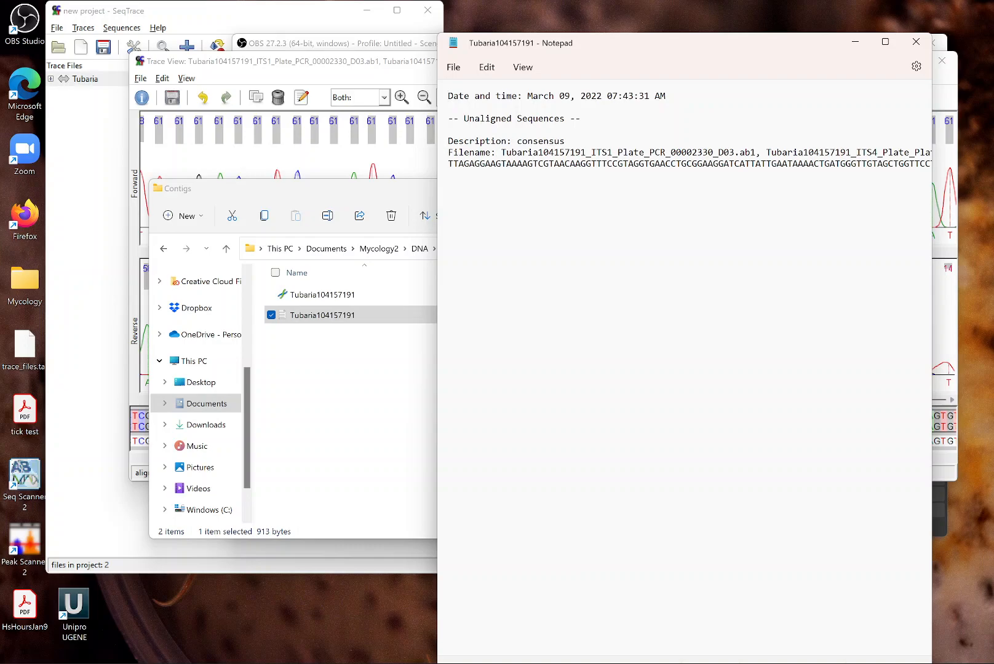
Copy the consensus sequence from the text file, replace the Nucleotide BLAST query in Firefox with it, and run the search
triple_click(584, 163)
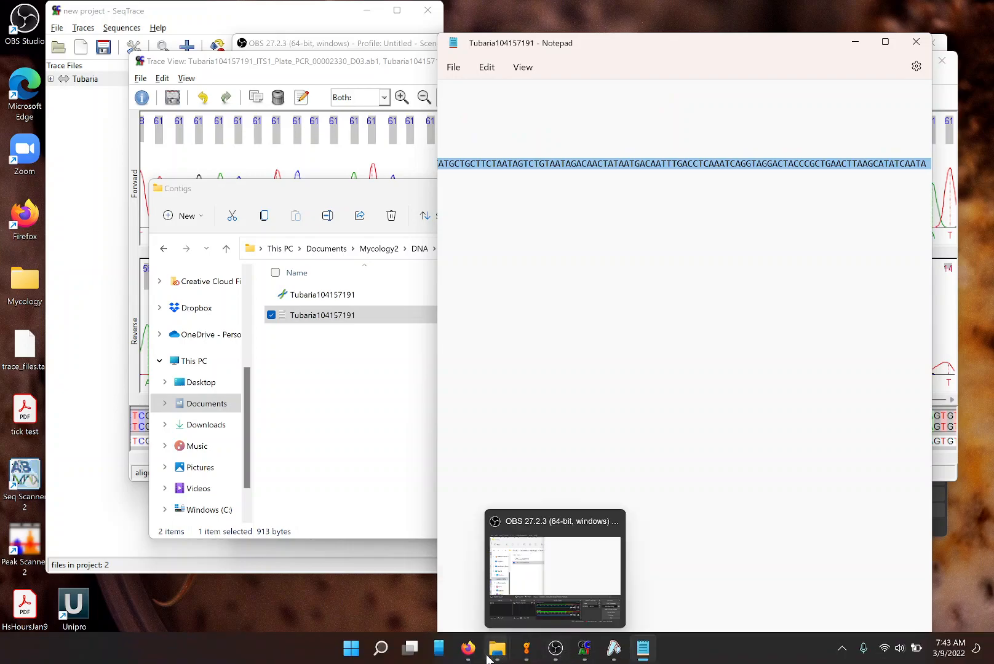
click(468, 649)
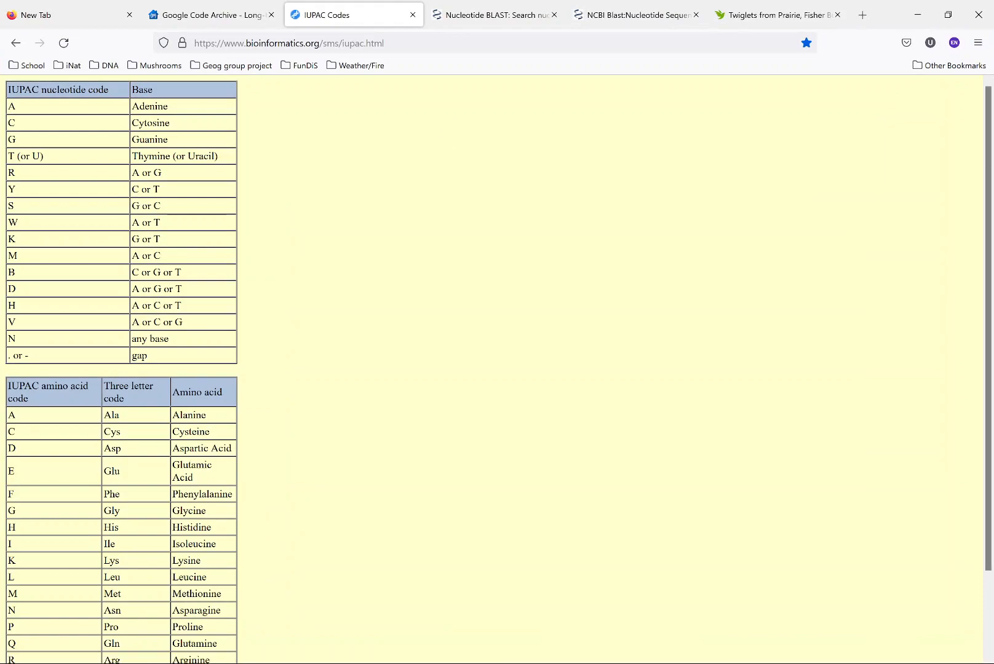
click(464, 15)
scroll(215, 346, up, 5)
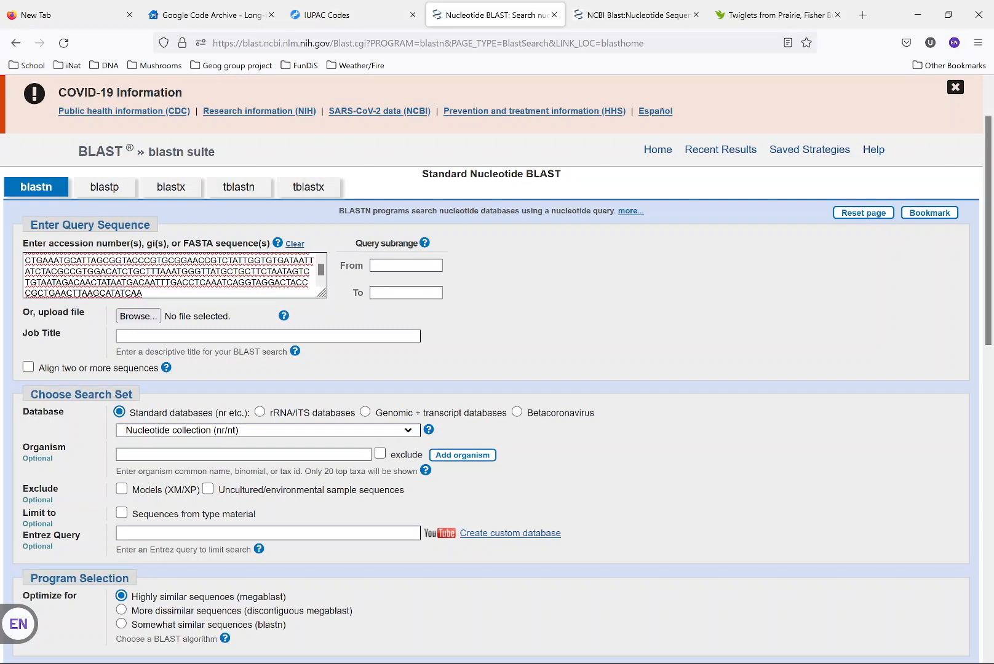
drag(143, 293, 22, 243)
key(BackSpace)
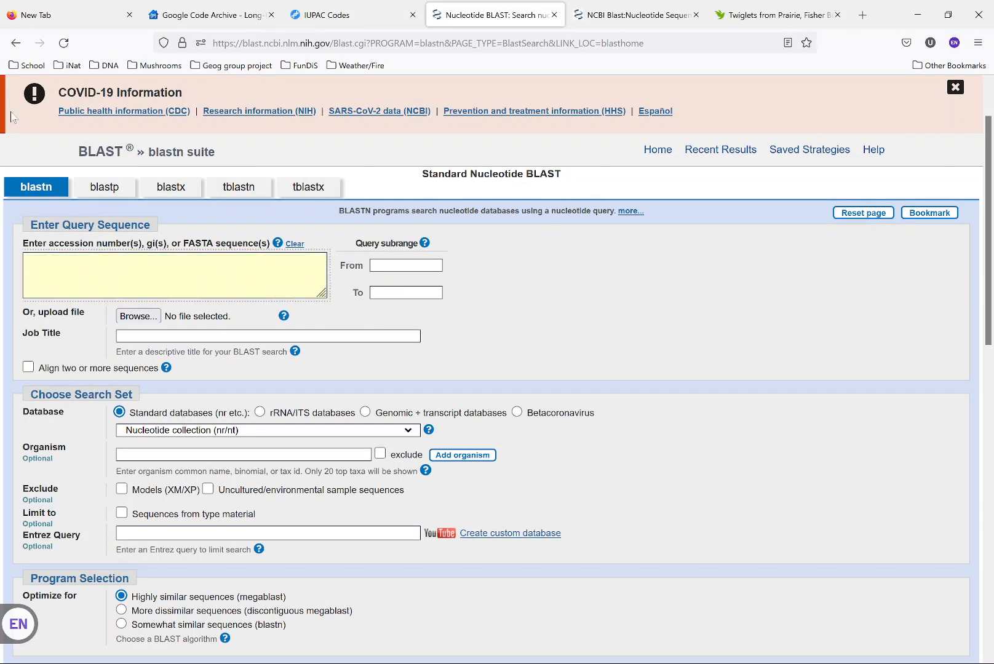
key(ctrl+v)
scroll(309, 492, down, 4)
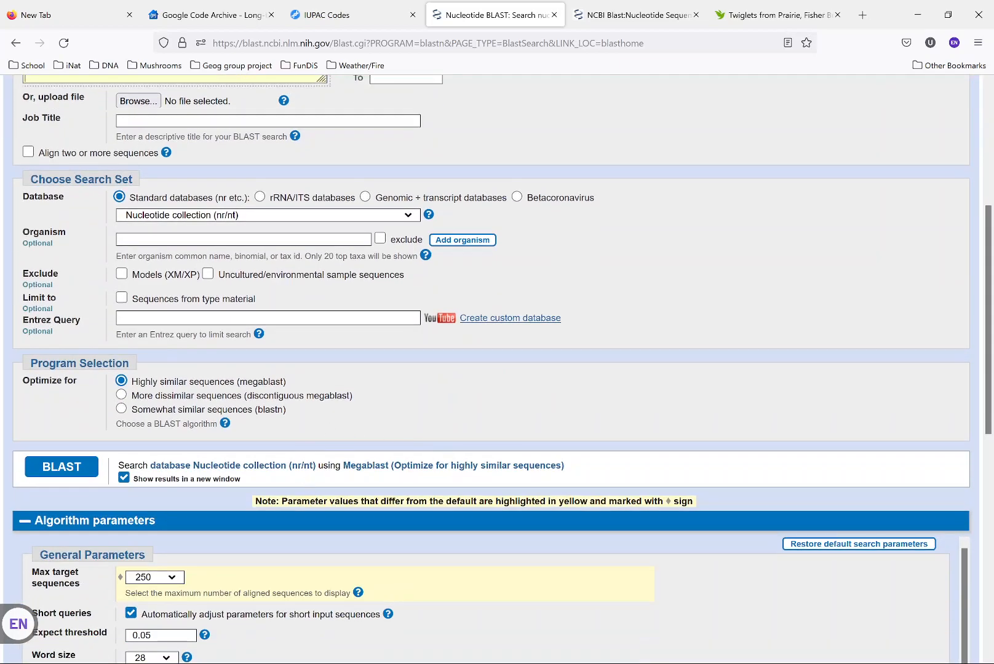
click(63, 467)
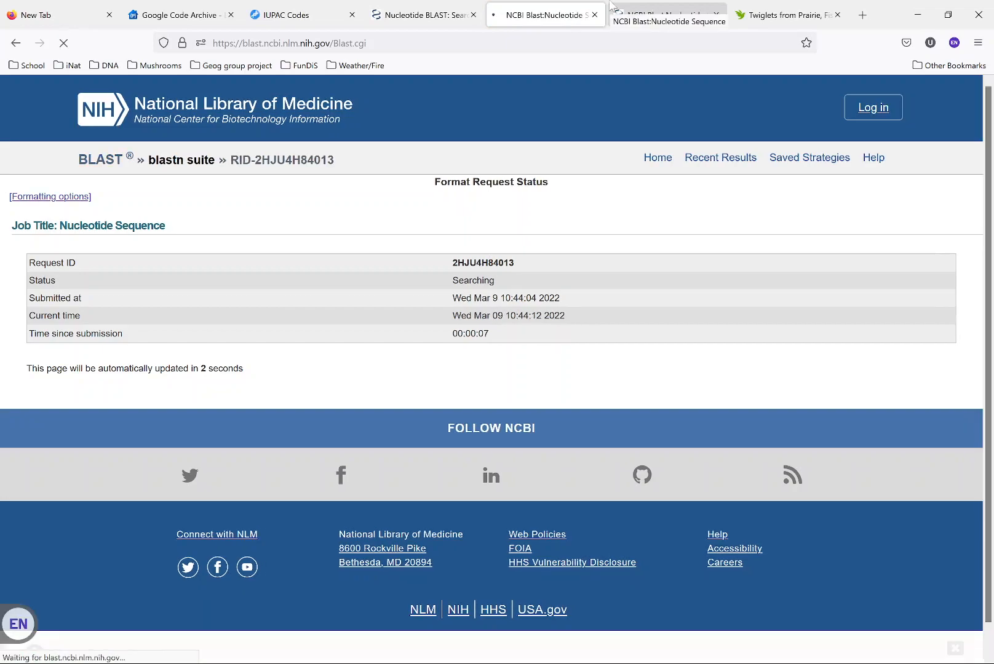
Sort the new BLAST results by percent identity and open the alignment for Tubaria sp. BM378_17
click(693, 5)
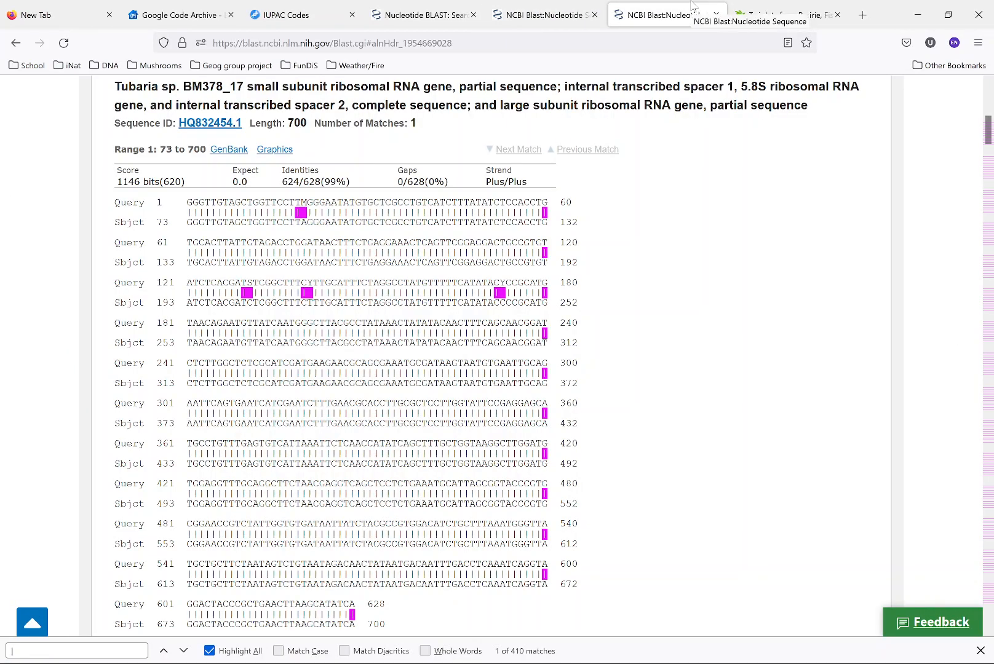
click(566, 9)
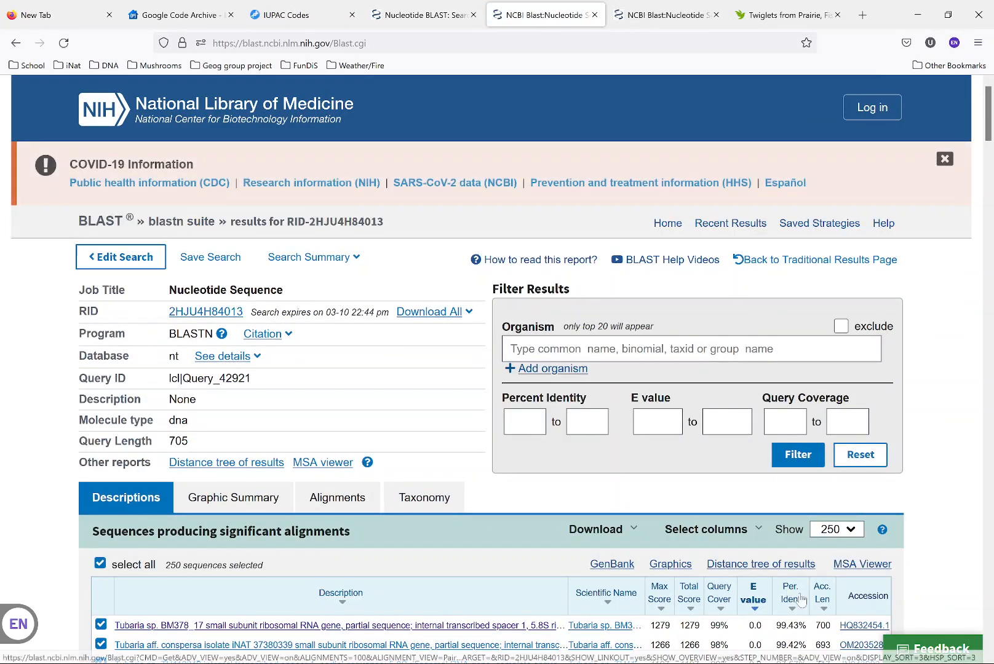
click(789, 594)
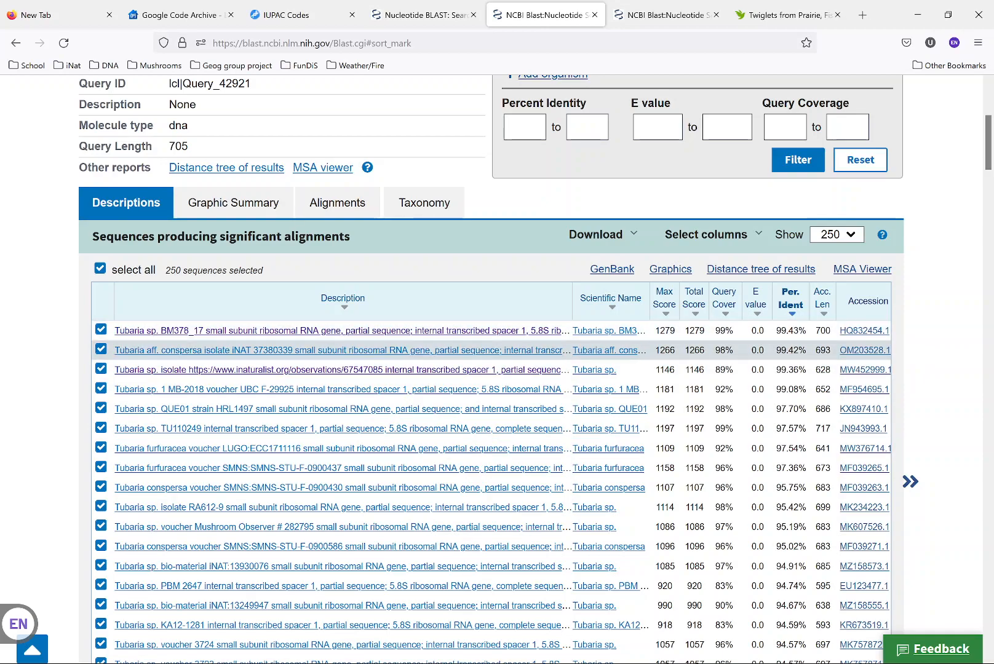
click(271, 332)
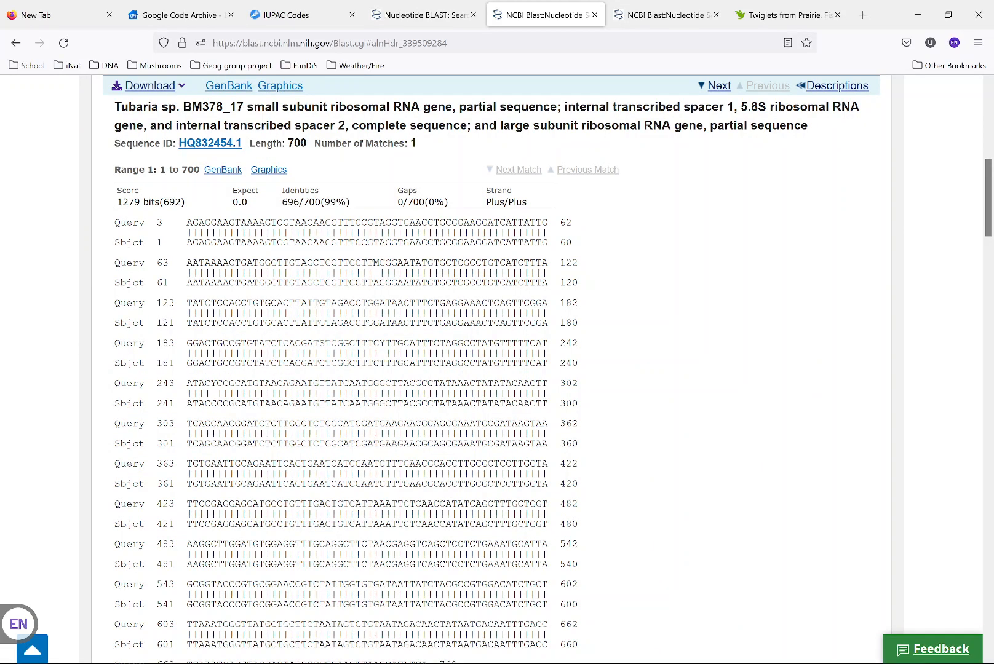
Highlight every "|" match mark on the results page and compare the alignment mismatches with the earlier BLAST result and the next hit
key(ctrl+f)
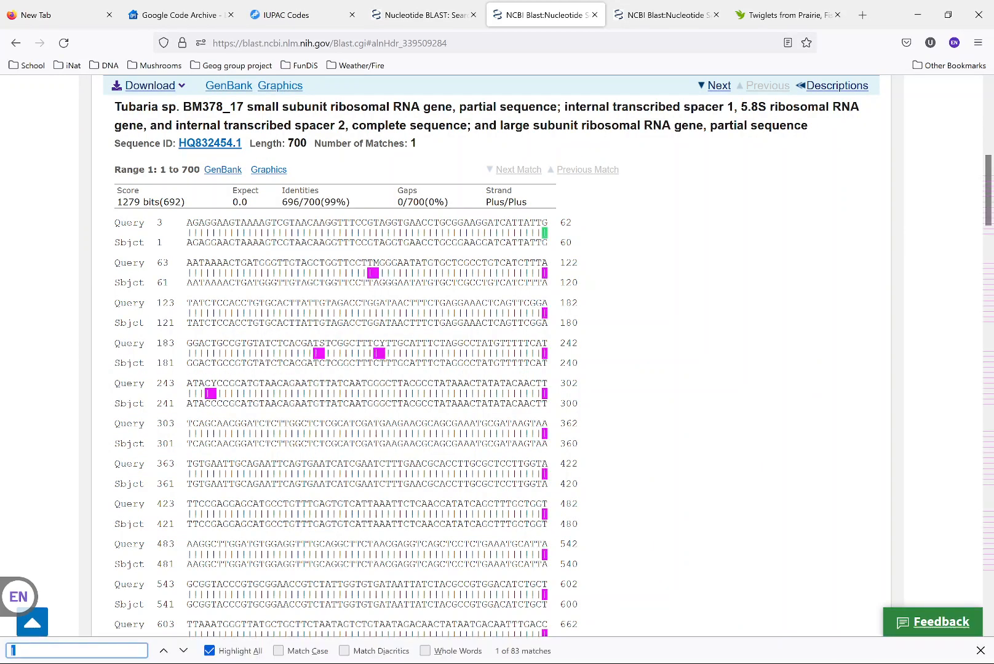
scroll(334, 339, down, 1)
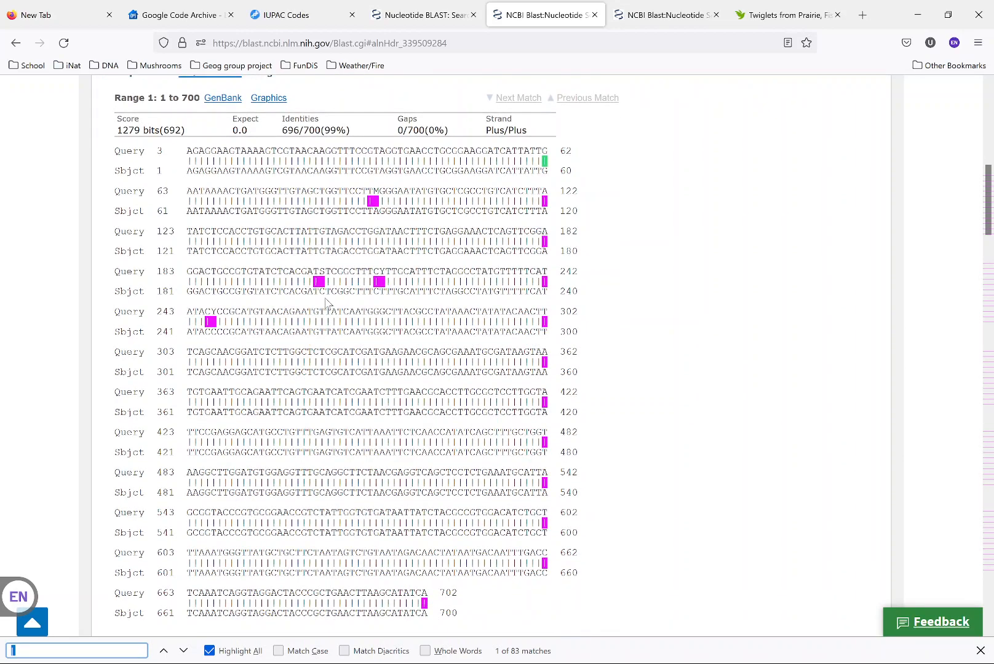
scroll(329, 305, down, 1)
scroll(355, 400, up, 2)
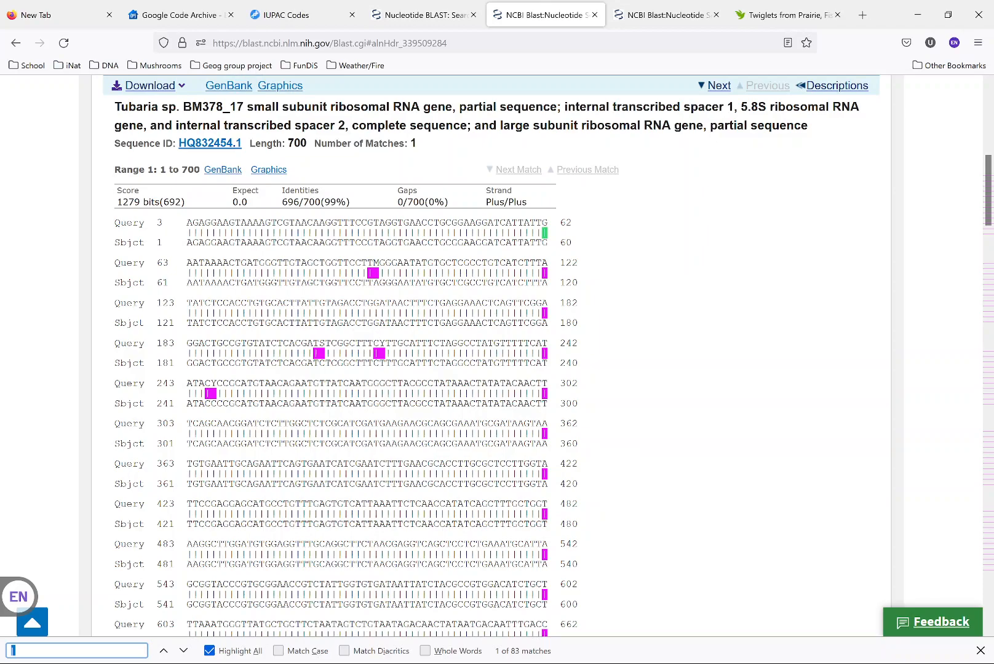
click(644, 4)
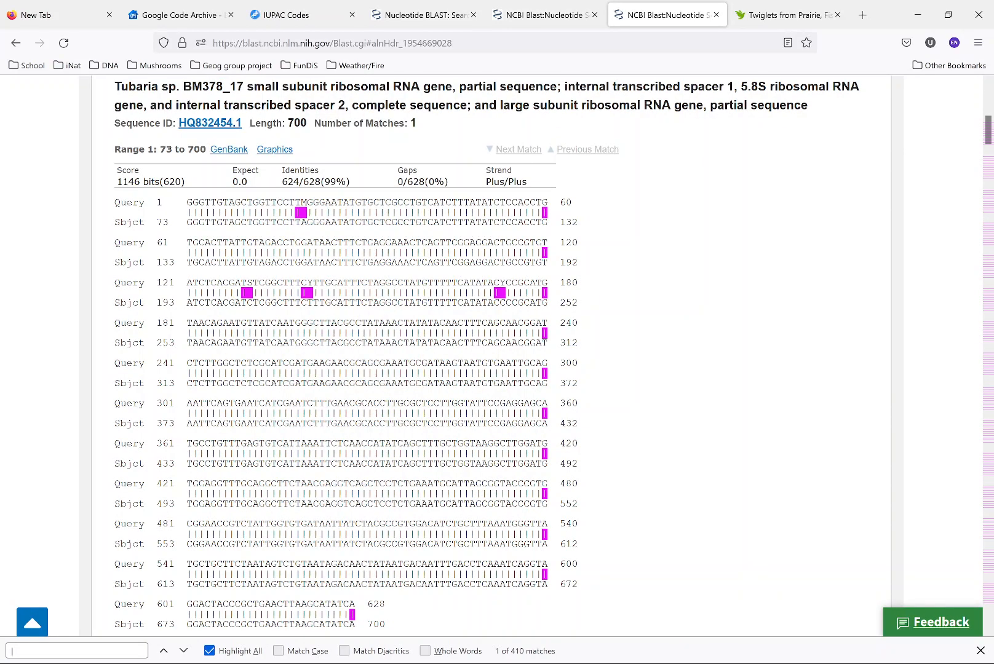
scroll(497, 356, down, 2)
scroll(497, 357, up, 3)
scroll(481, 269, down, 1)
click(557, 4)
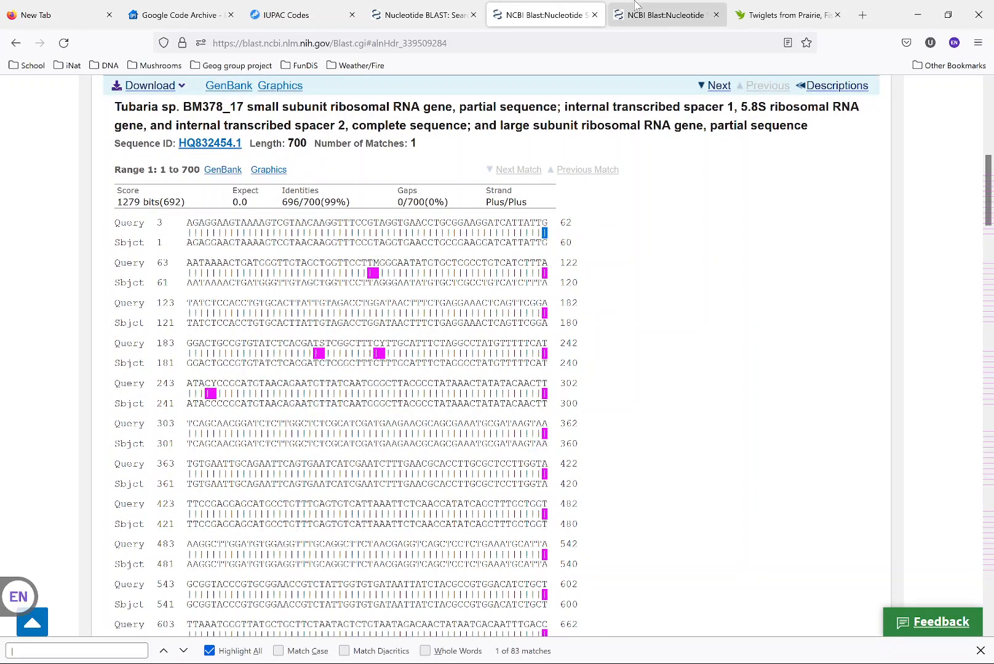
click(669, 14)
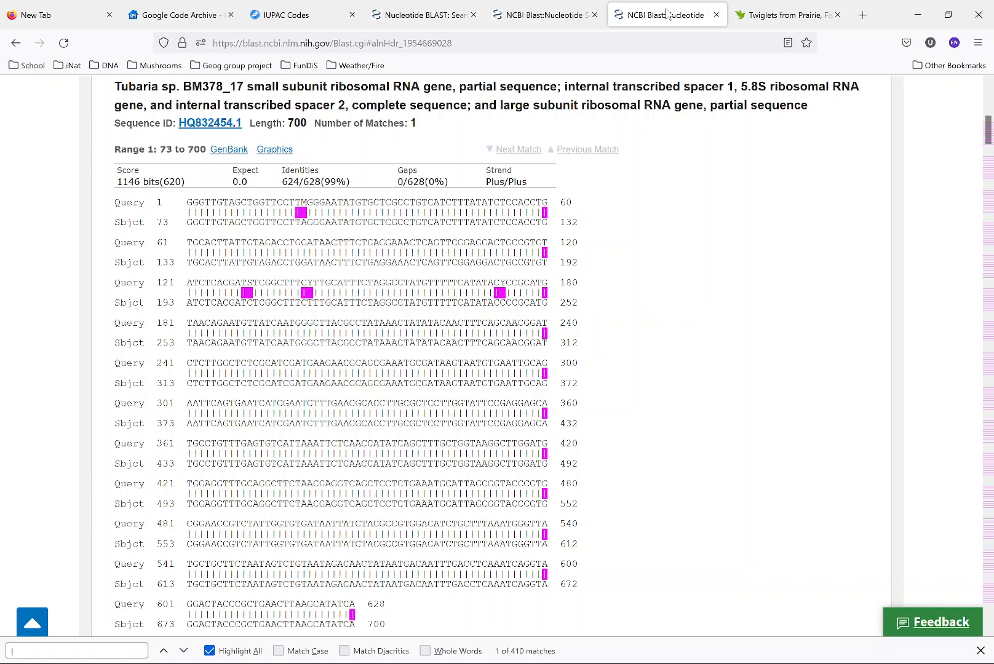
click(541, 12)
scroll(492, 357, down, 4)
scroll(492, 356, down, 10)
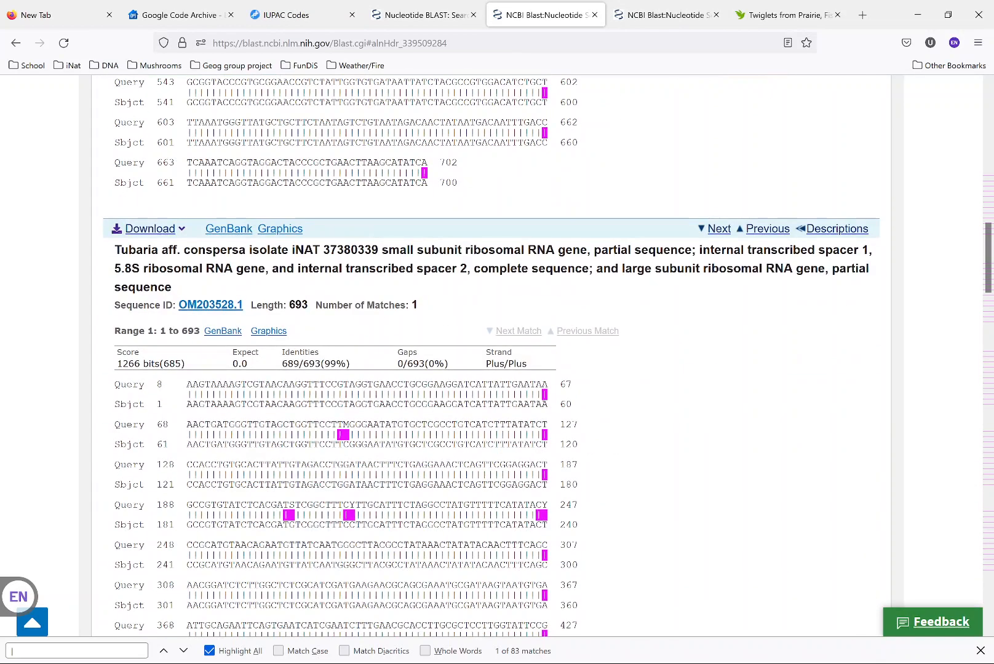
Review the highlighted mismatches in the full Tubaria sp. BM378_17 alignment against the Tubaria aff. conspersa alignment below it
scroll(492, 357, up, 4)
scroll(492, 357, up, 4)
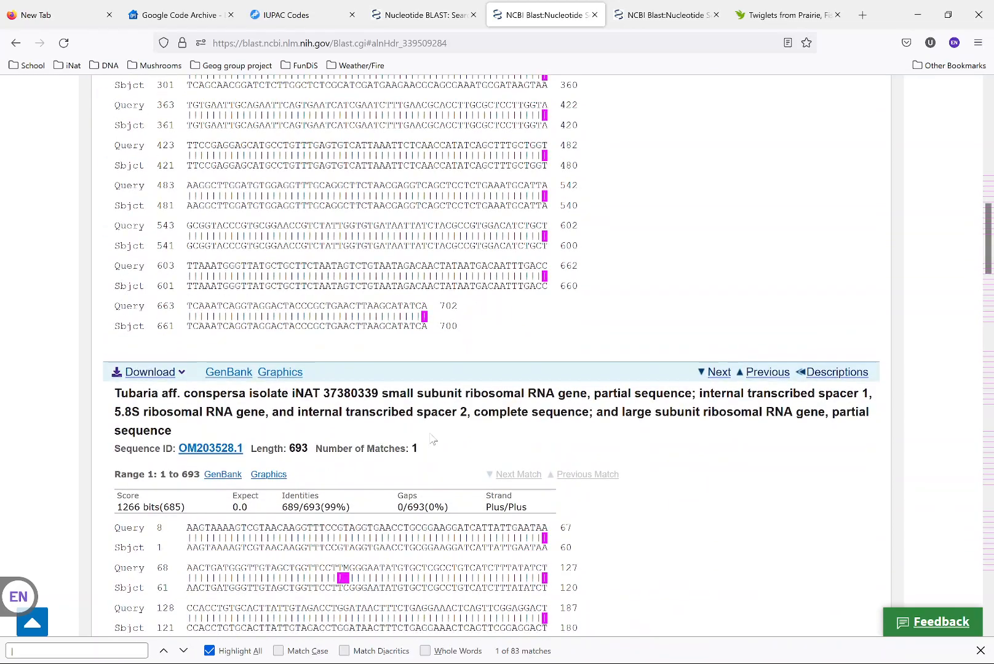
scroll(544, 222, down, 15)
scroll(492, 357, up, 7)
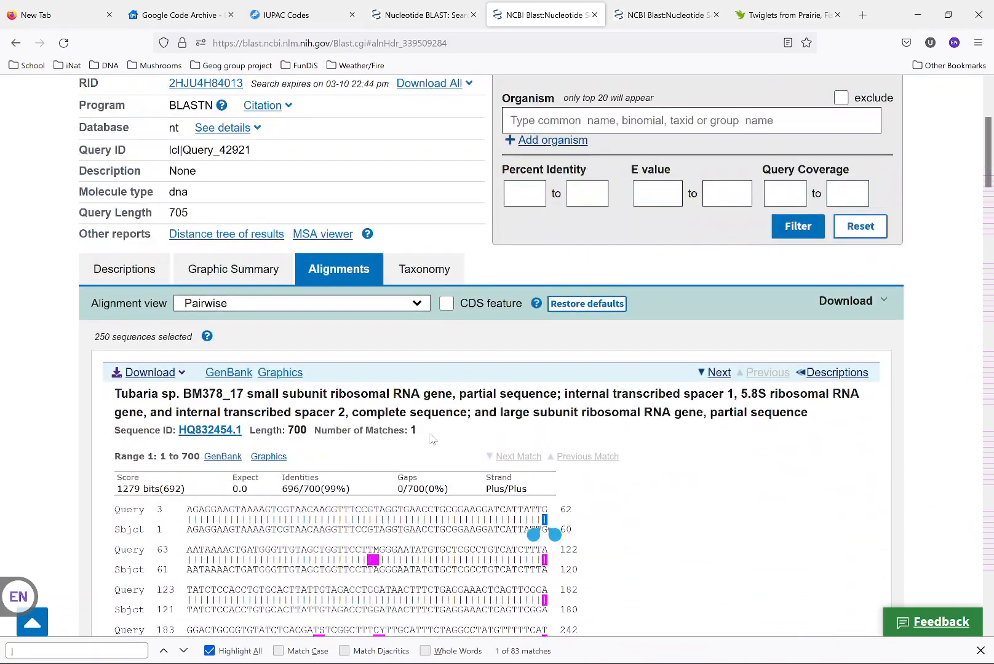
scroll(492, 356, down, 4)
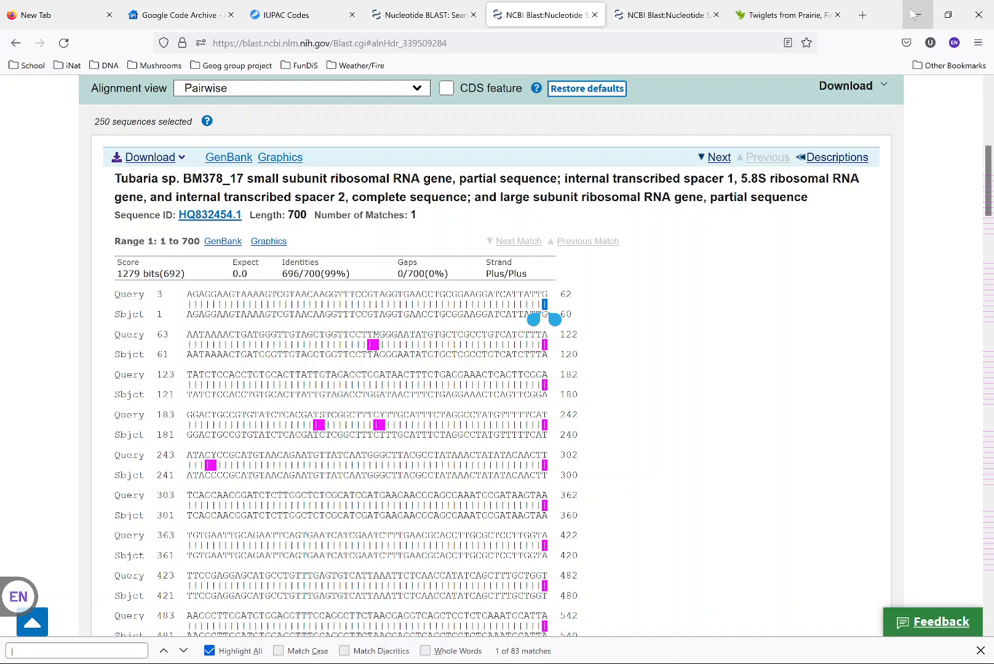
scroll(230, 351, down, 3)
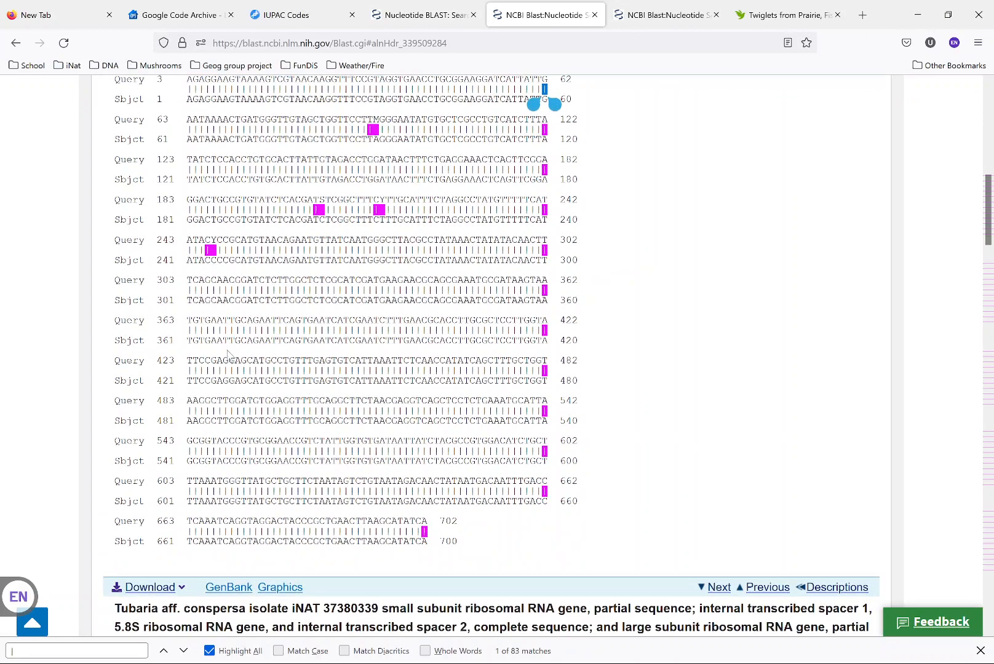
Minimize Firefox and bring the SeqTrace Trace View with the Tubaria forward and reverse traces to the front
click(917, 14)
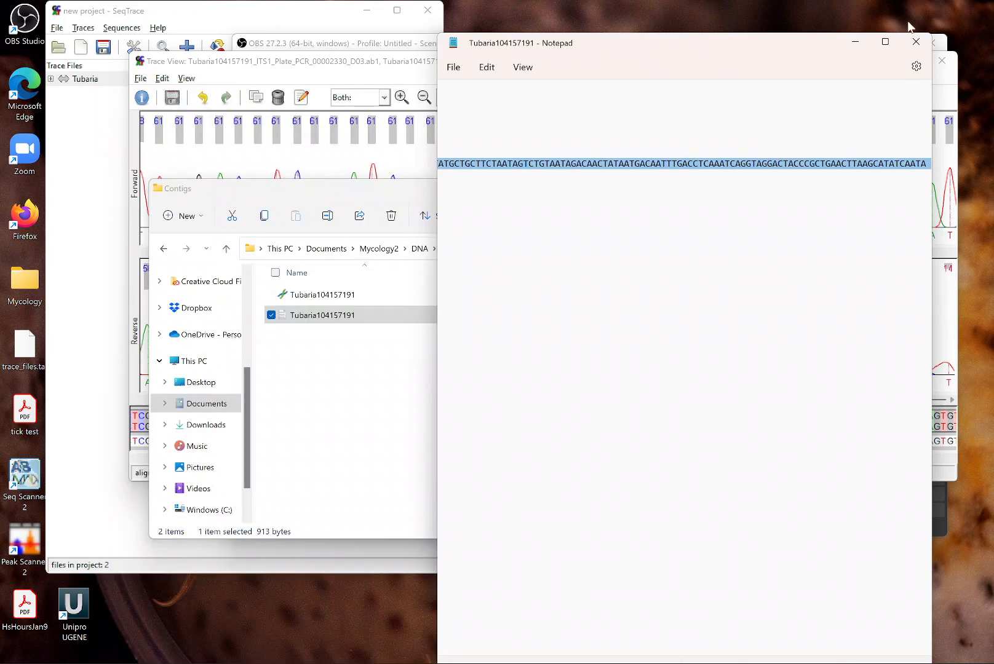
click(289, 65)
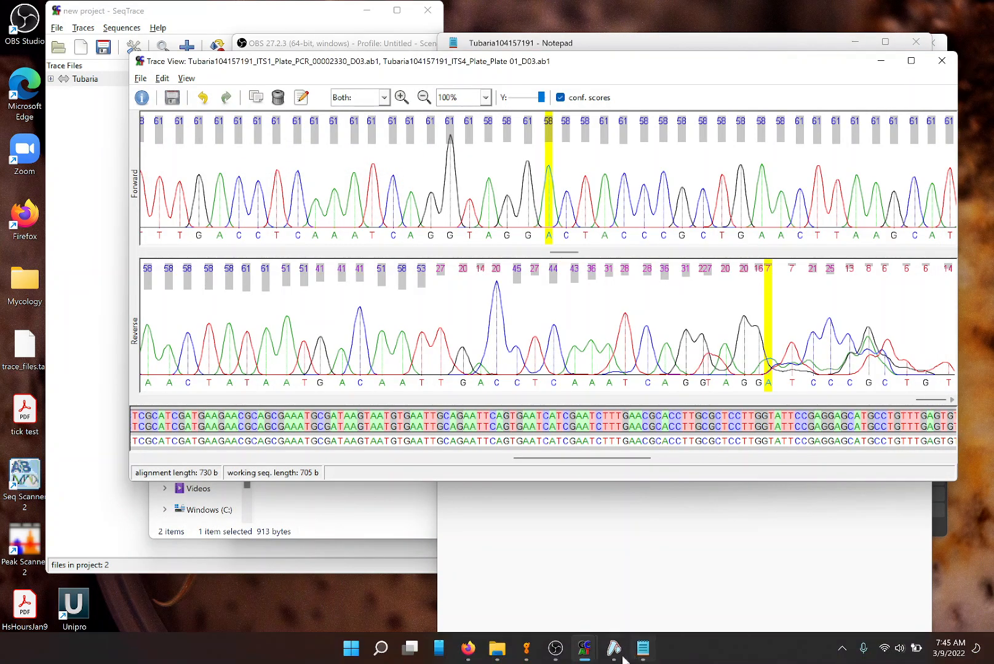
mouse_move(554, 652)
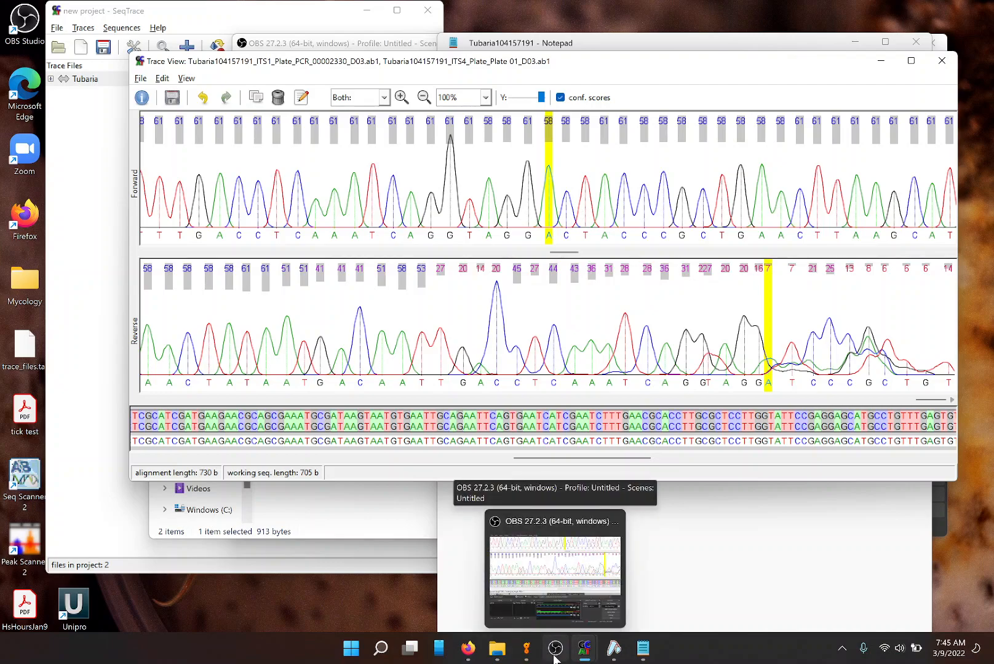
click(553, 572)
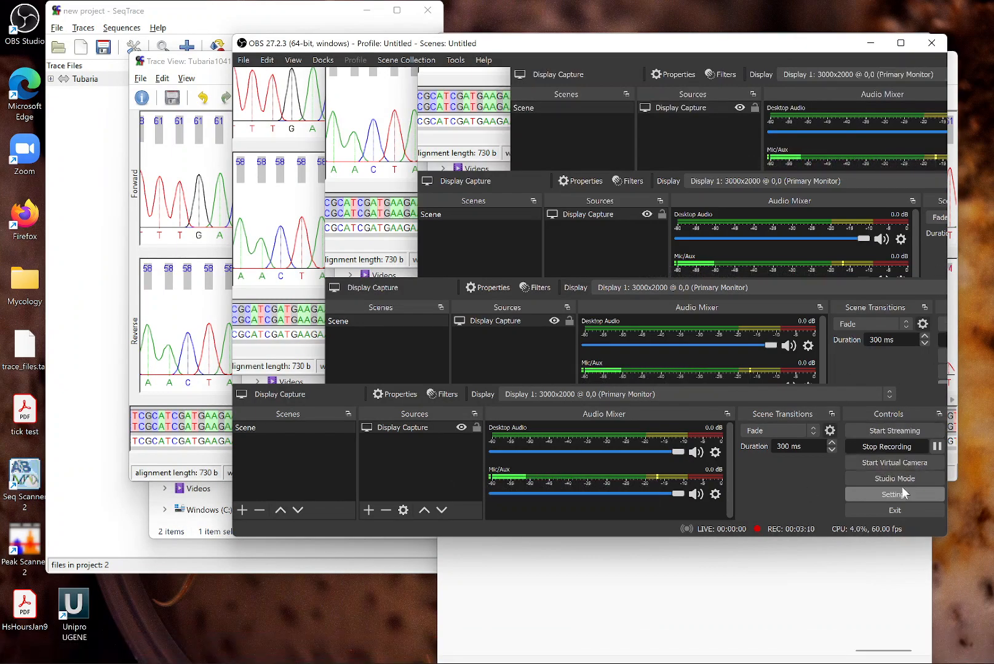